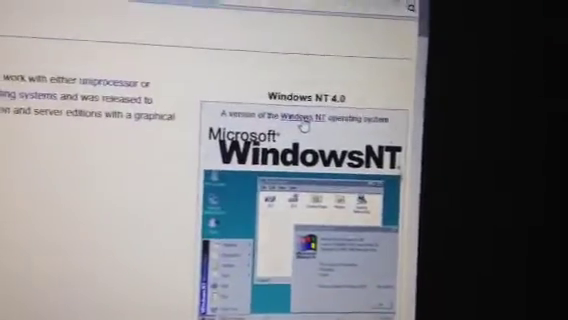
Step: Follow the Windows NT link in the infobox caption to the main Windows NT article
{"action": "left_click", "coordinate": [284, 95]}
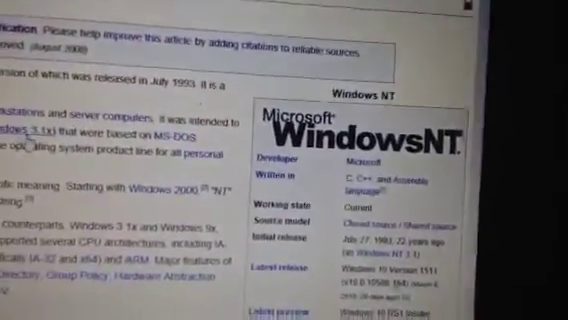
{"action": "scroll", "coordinate": [133, 262], "scroll_direction": "down", "scroll_amount": 3}
{"action": "scroll", "coordinate": [133, 262], "scroll_direction": "down", "scroll_amount": 4}
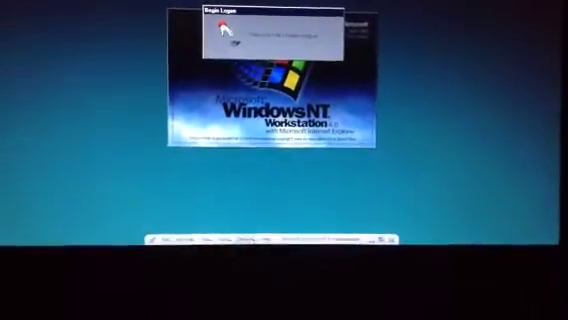
Step: Send Ctrl-Alt-Del to the VM from VirtualBox's Input > Keyboard menu
{"action": "right_click", "coordinate": [235, 247]}
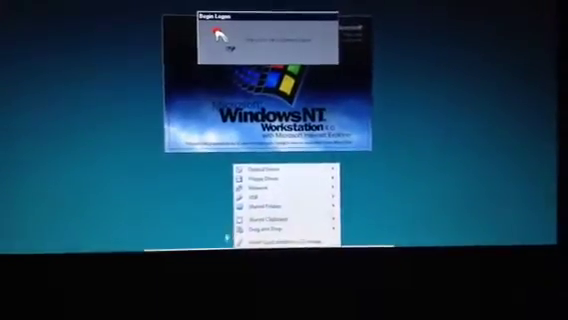
{"action": "right_click", "coordinate": [262, 246]}
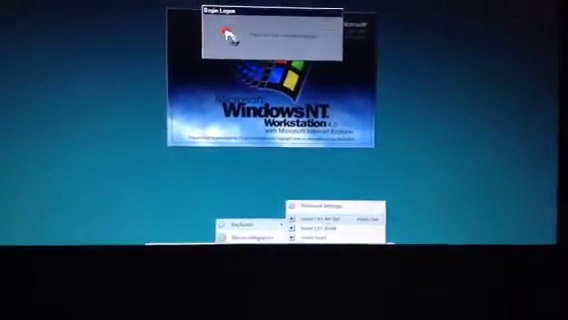
{"action": "left_click", "coordinate": [310, 224]}
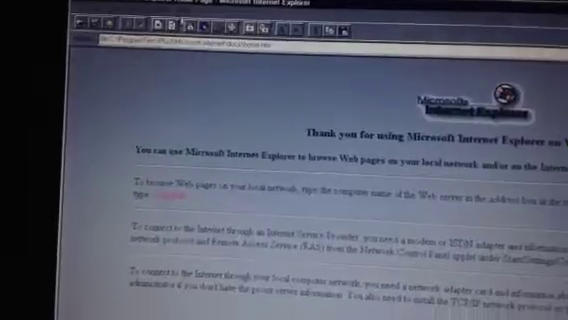
Step: Show Help > About Internet Explorer to see the browser's version
{"action": "left_click", "coordinate": [188, 40]}
{"action": "left_click", "coordinate": [220, 51]}
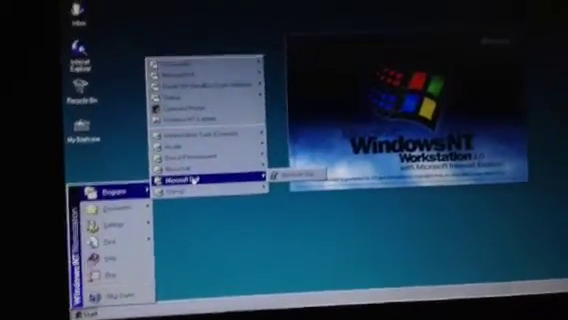
{"action": "mouse_move", "coordinate": [215, 173]}
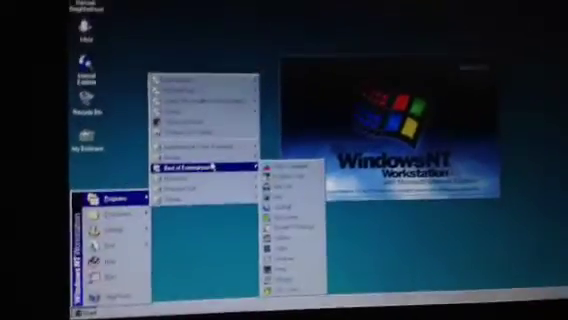
{"action": "mouse_move", "coordinate": [222, 153]}
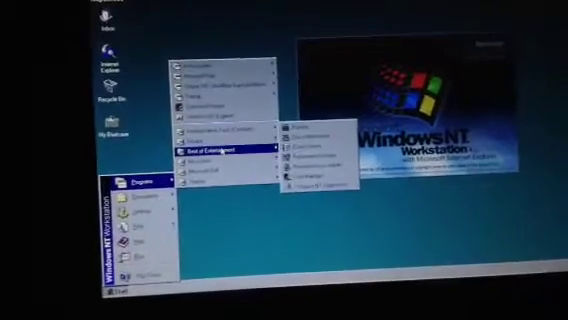
{"action": "mouse_move", "coordinate": [140, 184]}
{"action": "mouse_move", "coordinate": [220, 133]}
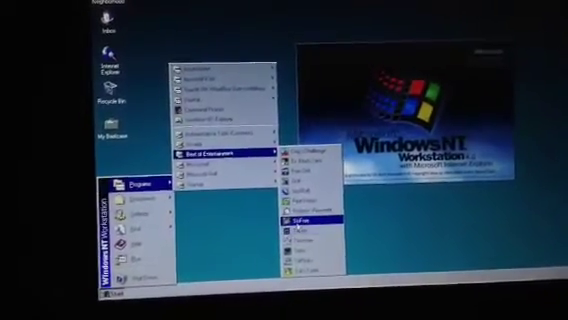
Step: Start SkiFree from the Accessories > Games menu
{"action": "left_click", "coordinate": [298, 222]}
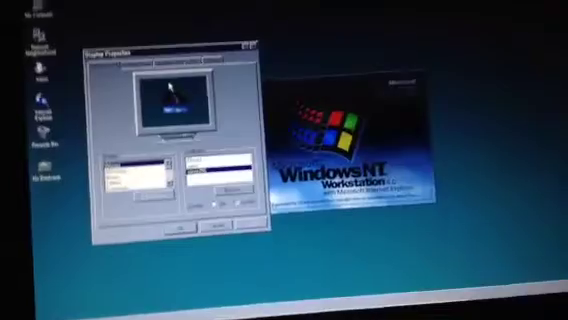
Step: Show the Display Properties Settings tab with its colour palette and screen-area options
{"action": "left_click", "coordinate": [230, 60]}
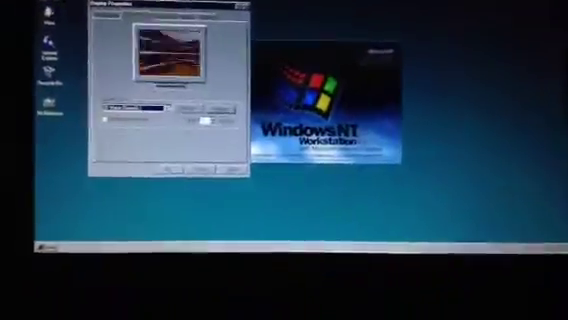
Step: Drop down the Screen Saver list to see the available savers
{"action": "left_click", "coordinate": [170, 108]}
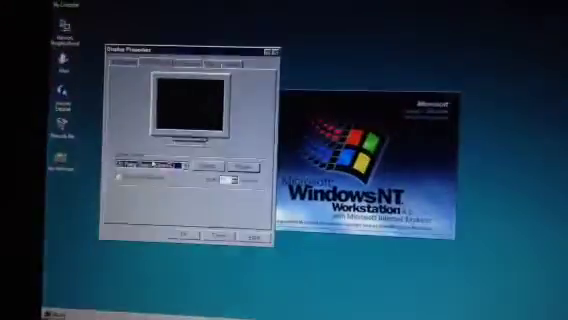
Step: Expand the Screen Saver dropdown on the Screen Saver tab
{"action": "left_click", "coordinate": [145, 152]}
Step: Choose 3D Pipes and change one of its dropdown settings, then end the 3D Maze preview
{"action": "left_click", "coordinate": [128, 182]}
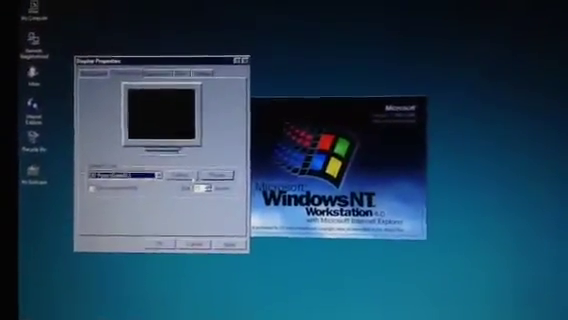
{"action": "left_click", "coordinate": [181, 176]}
{"action": "left_click", "coordinate": [225, 122]}
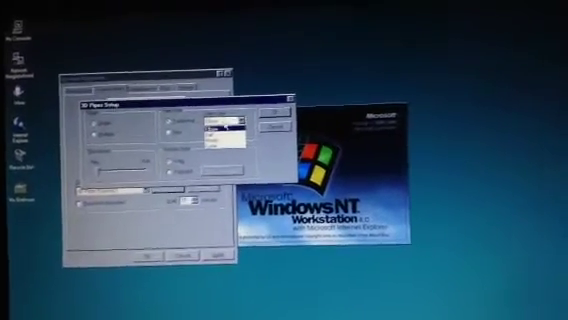
{"action": "left_click", "coordinate": [222, 130]}
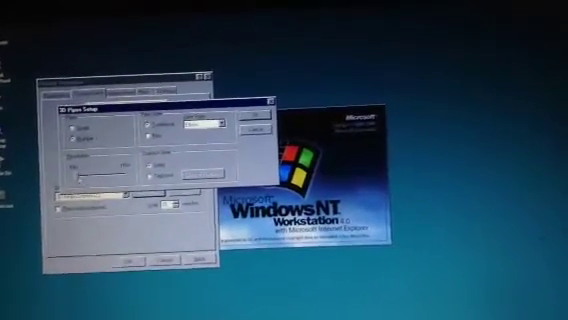
{"action": "left_click", "coordinate": [243, 134]}
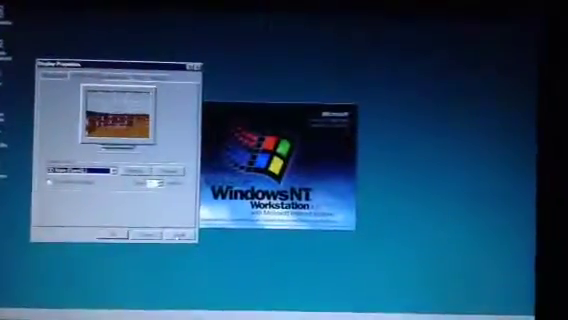
{"action": "key", "text": "Escape"}
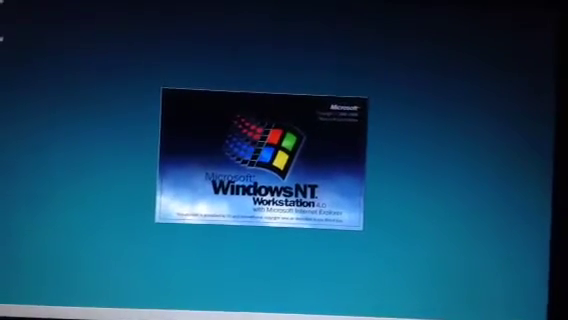
Step: Open My Computer, then select the Exit Windows event in Sounds Properties
{"action": "double_click", "coordinate": [5, 8]}
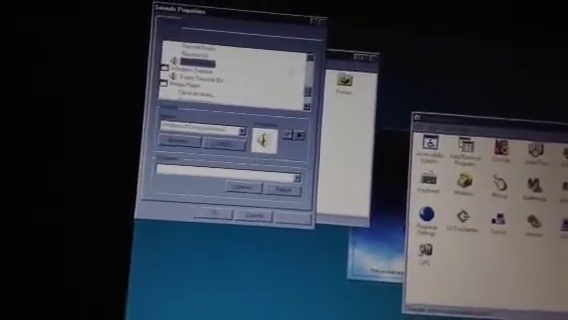
{"action": "scroll", "coordinate": [230, 75], "scroll_direction": "up", "scroll_amount": 3}
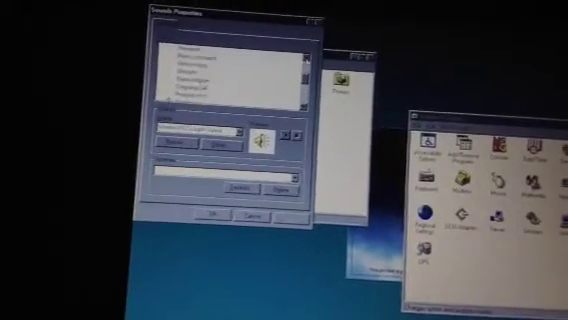
{"action": "left_click", "coordinate": [190, 56]}
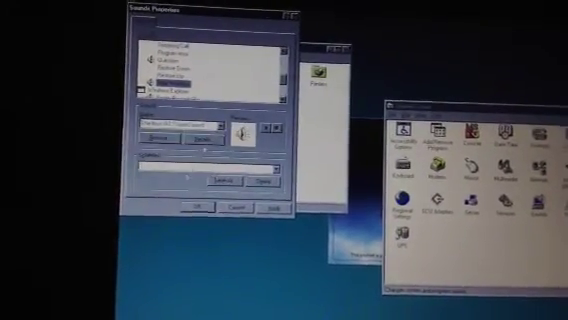
Step: Dismiss Sounds Properties with Enter
{"action": "key", "text": "Return"}
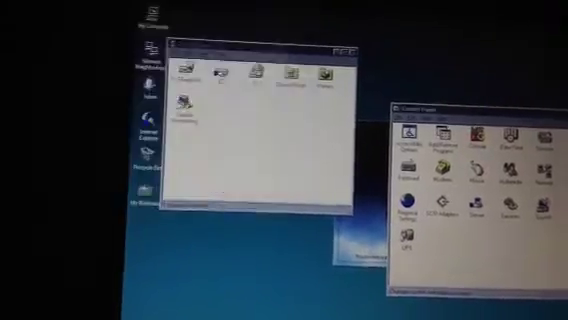